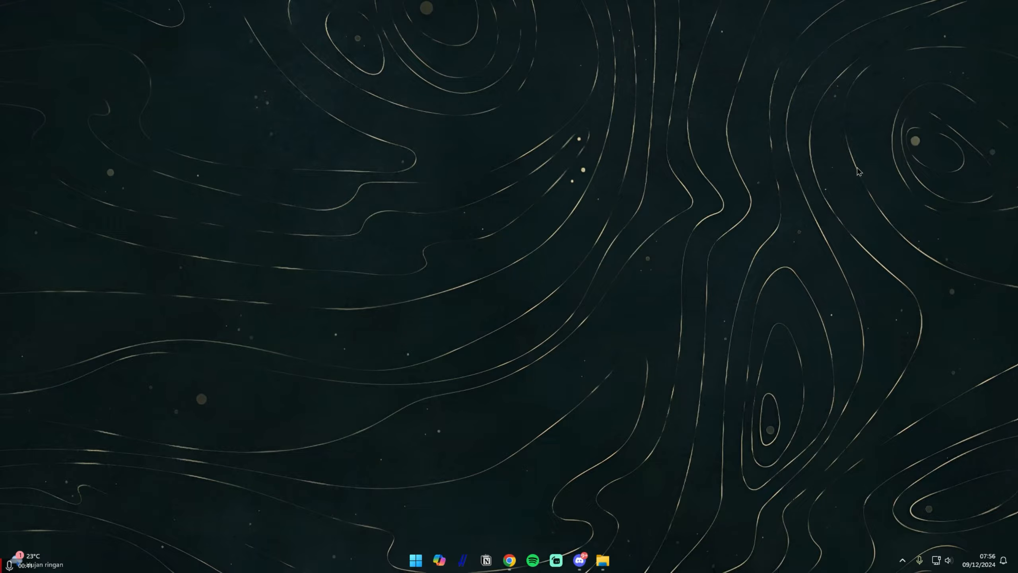
# Open AMD Software: Adrenalin Edition from the desktop and go to its GPU performance tuning page
pyautogui.rightClick(403, 194)
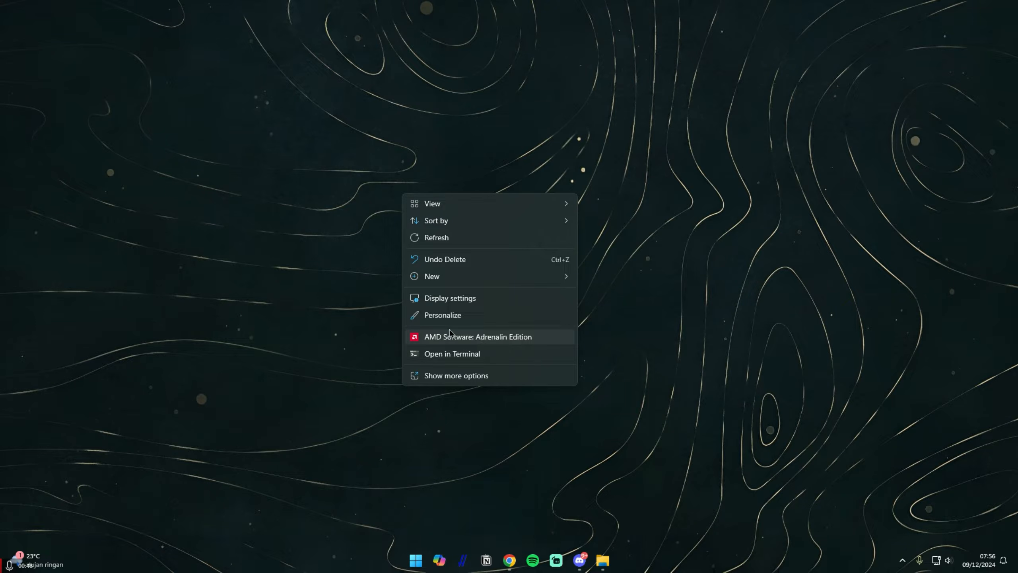
pyautogui.click(480, 340)
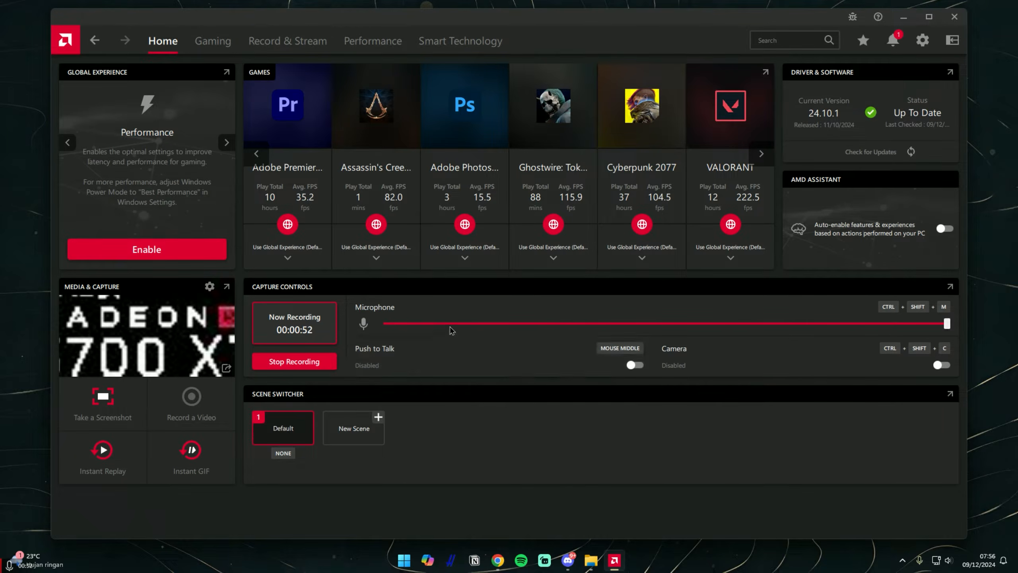
pyautogui.click(367, 48)
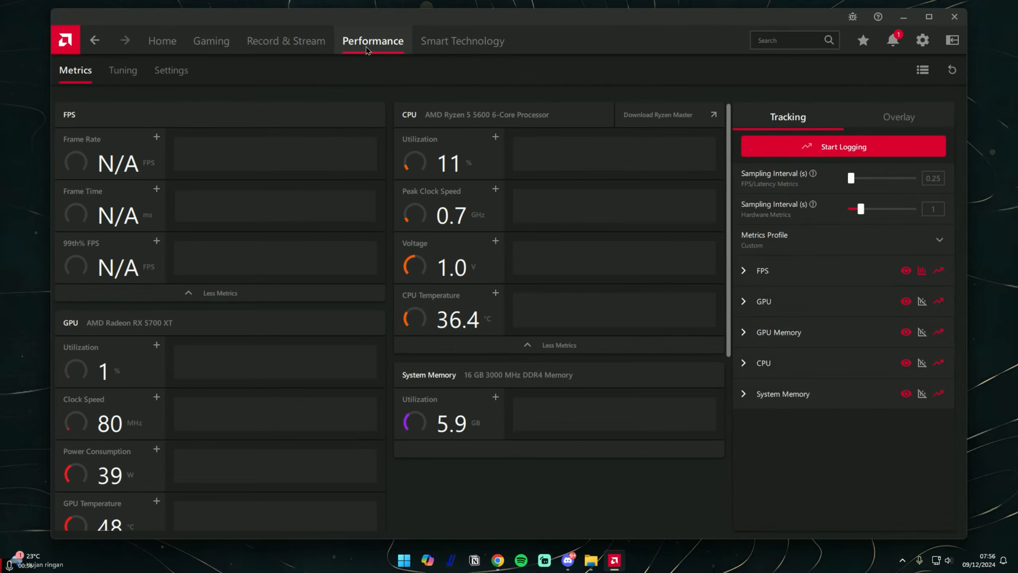
pyautogui.click(128, 74)
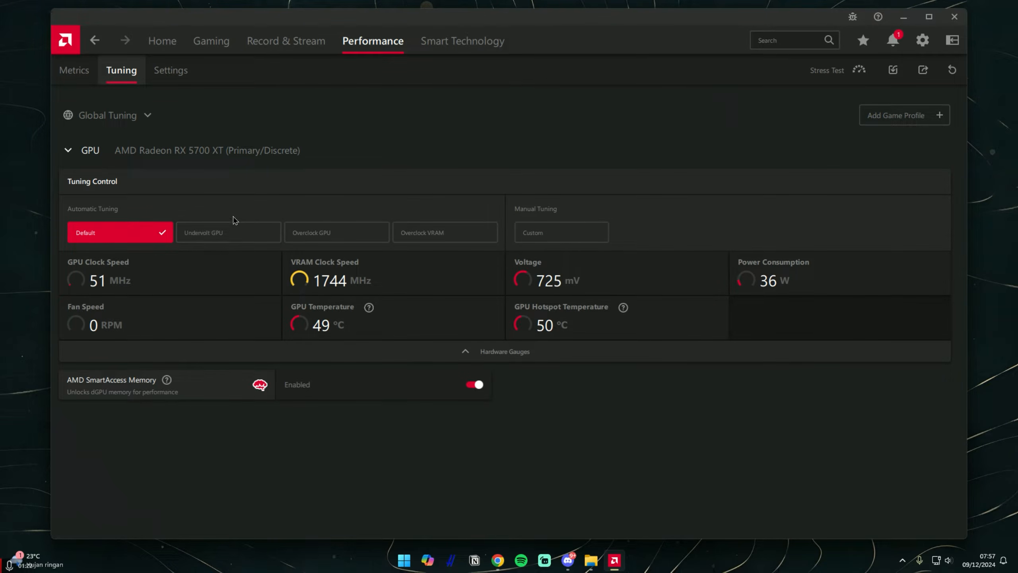
# Switch to custom manual tuning, enable GPU Tuning with Advanced Control, and expand the fine tuning controls
pyautogui.click(563, 235)
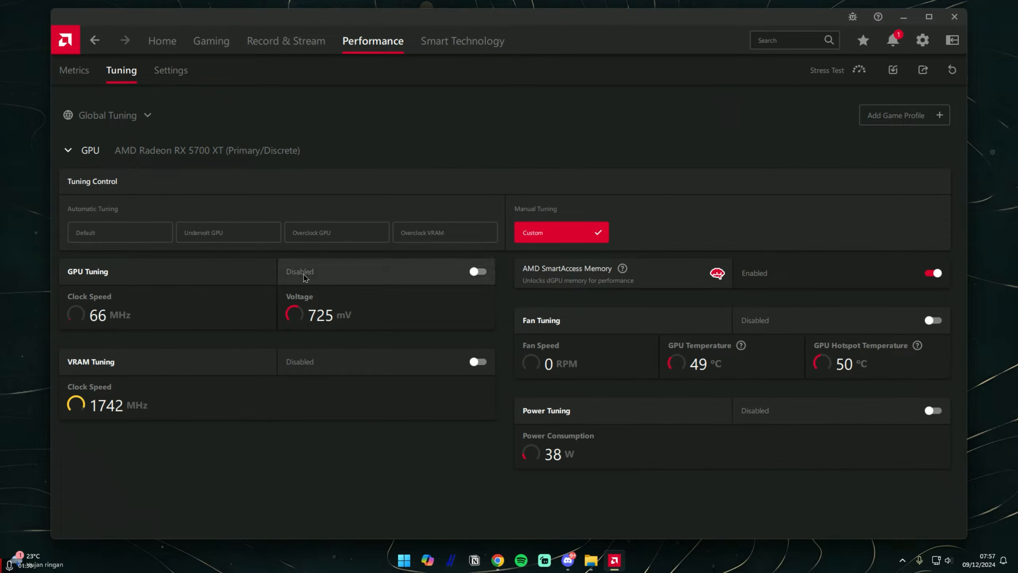
pyautogui.click(413, 273)
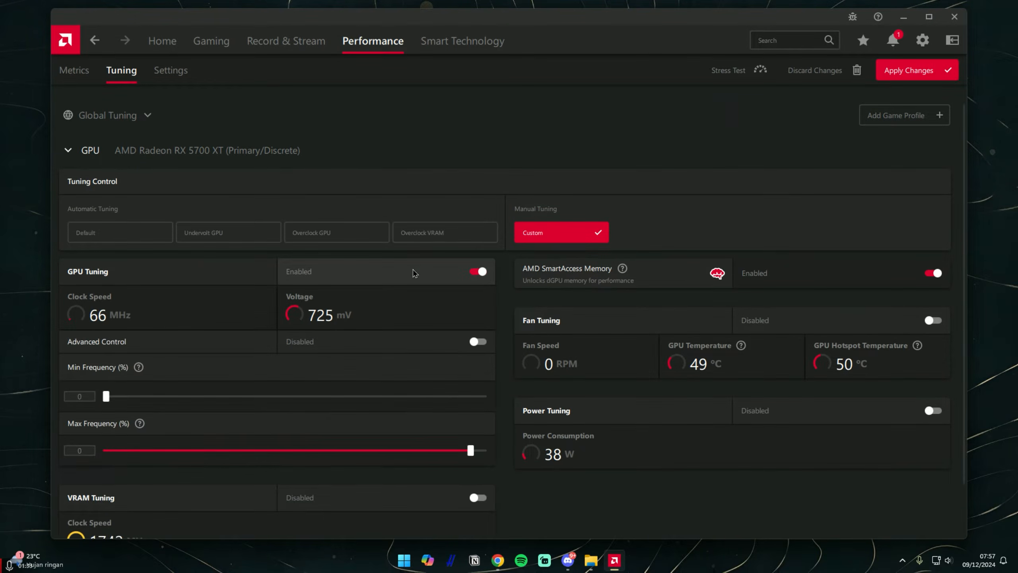
pyautogui.click(391, 344)
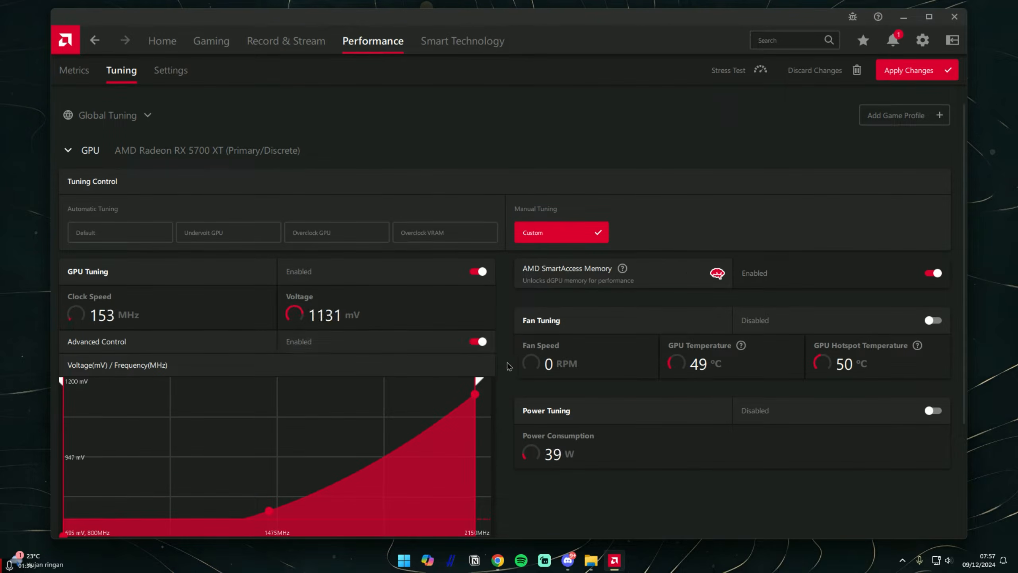
pyautogui.scroll(-4, 509, 364)
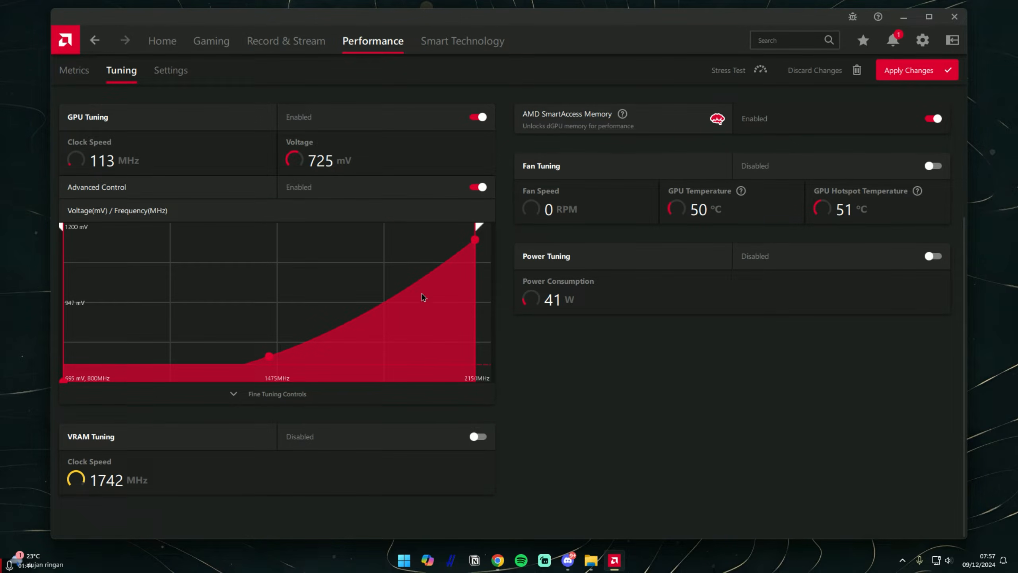
pyautogui.click(248, 401)
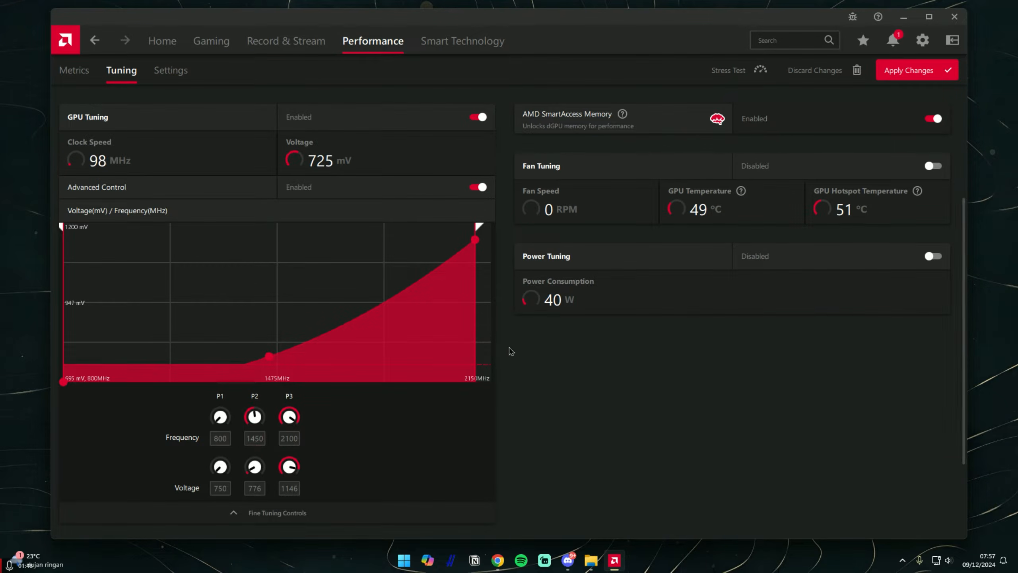
pyautogui.scroll(-3, 513, 350)
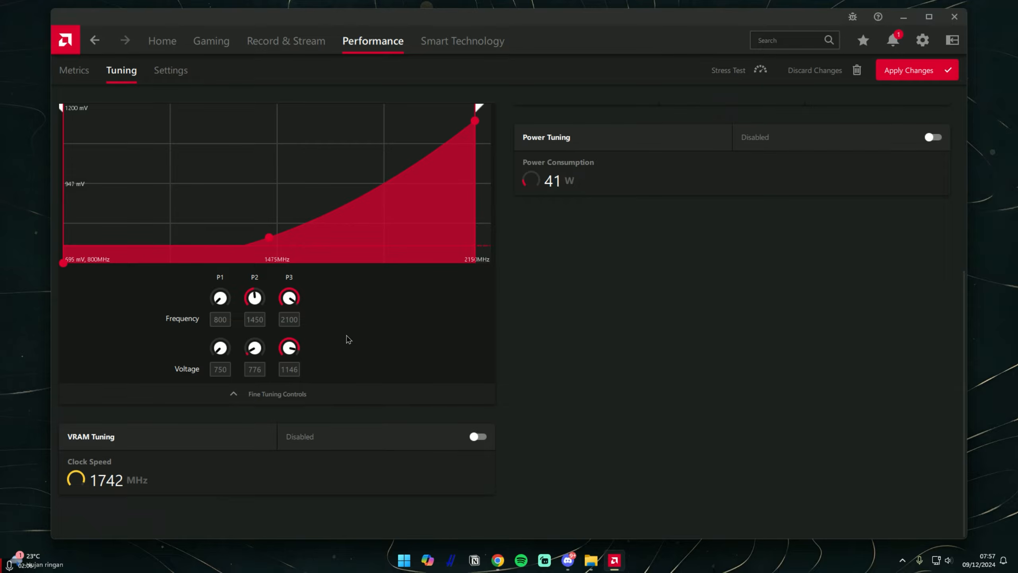
# Switch to Chrome to read the 1800/950mv result in the TechPowerUp 5700XT undervolting thread, and return to AMD Software
pyautogui.click(498, 559)
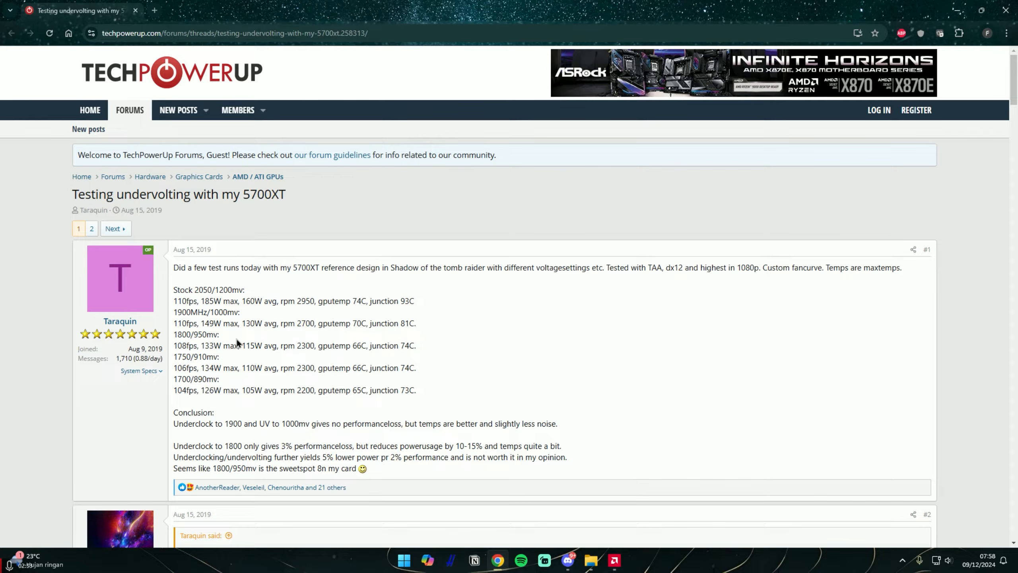
pyautogui.moveTo(176, 335); pyautogui.dragTo(428, 350)
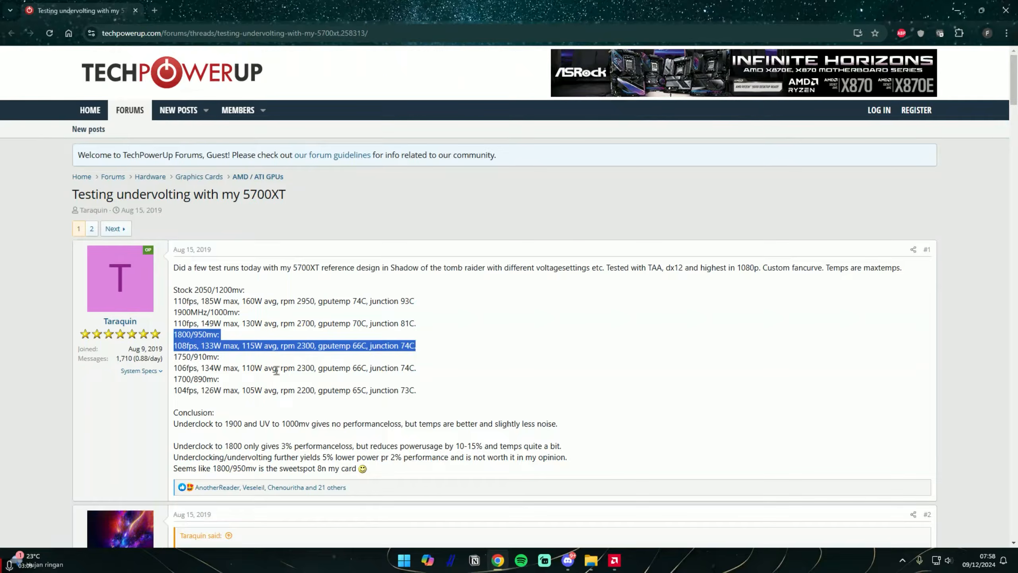
pyautogui.click(184, 345)
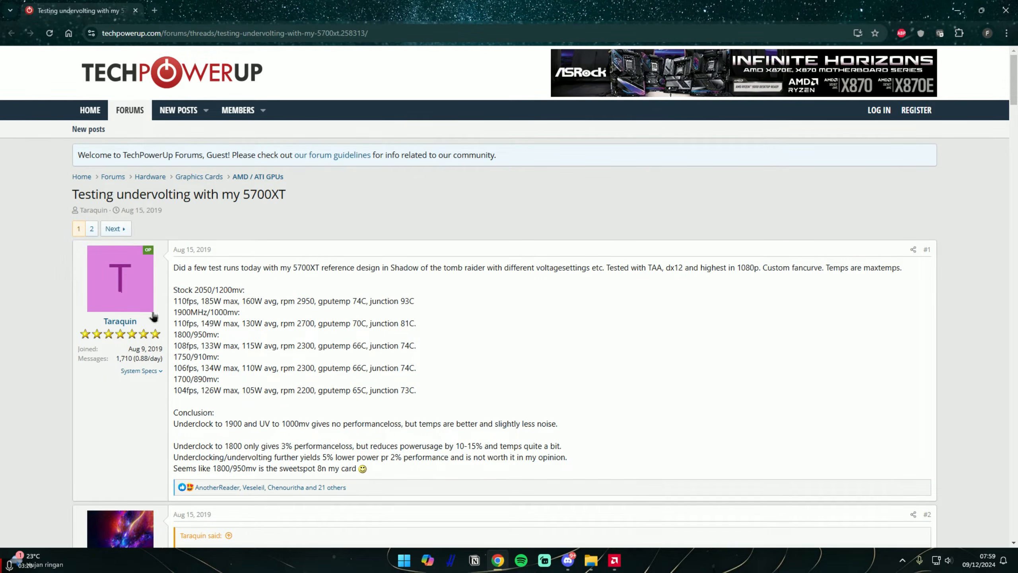
pyautogui.click(964, 18)
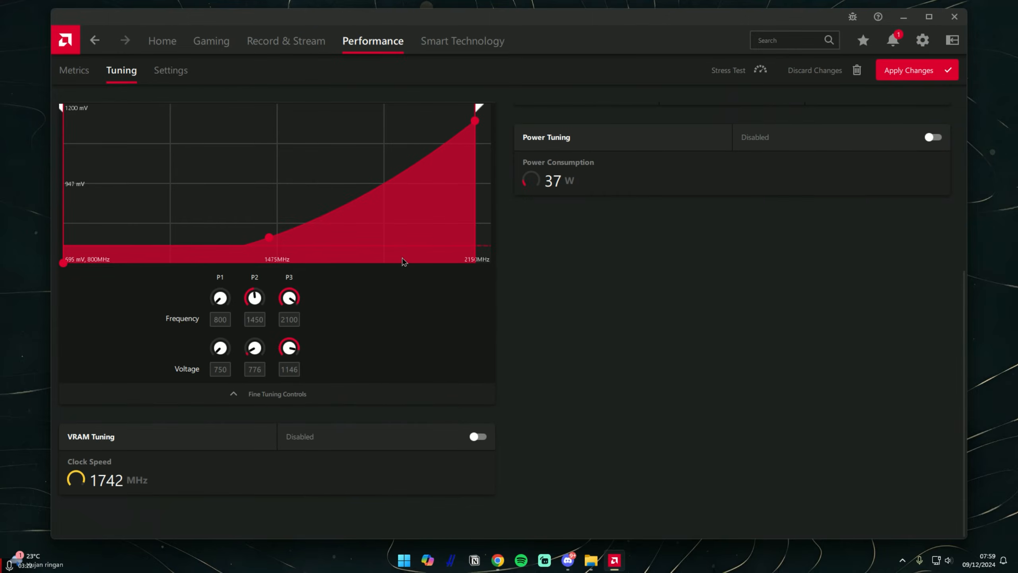
# Set the P3 frequency to 1800 MHz and its voltage to 949 mV, and apply the tuning changes
pyautogui.doubleClick(290, 320)
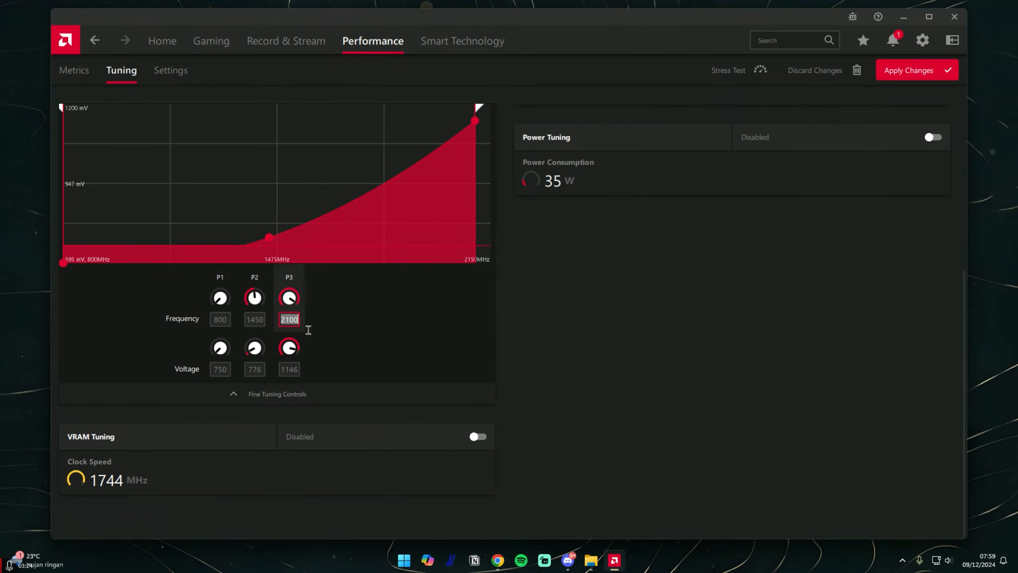
pyautogui.write('1800')
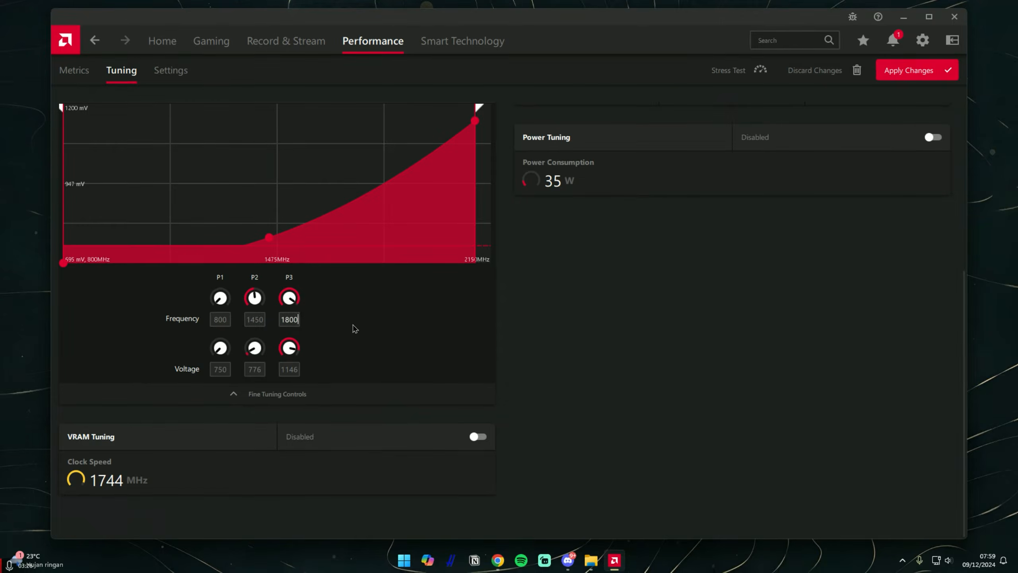
pyautogui.press('Return')
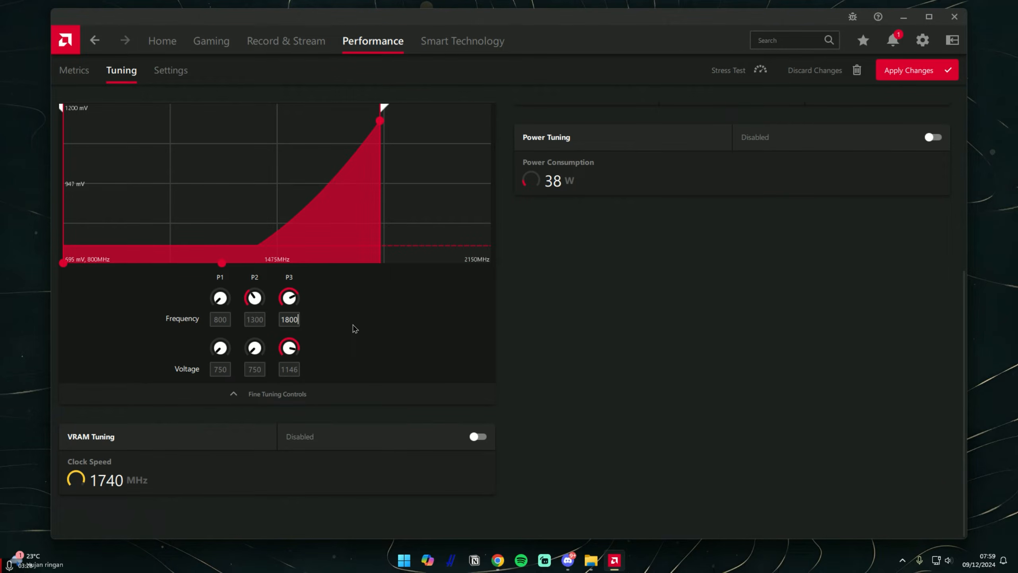
pyautogui.doubleClick(285, 370)
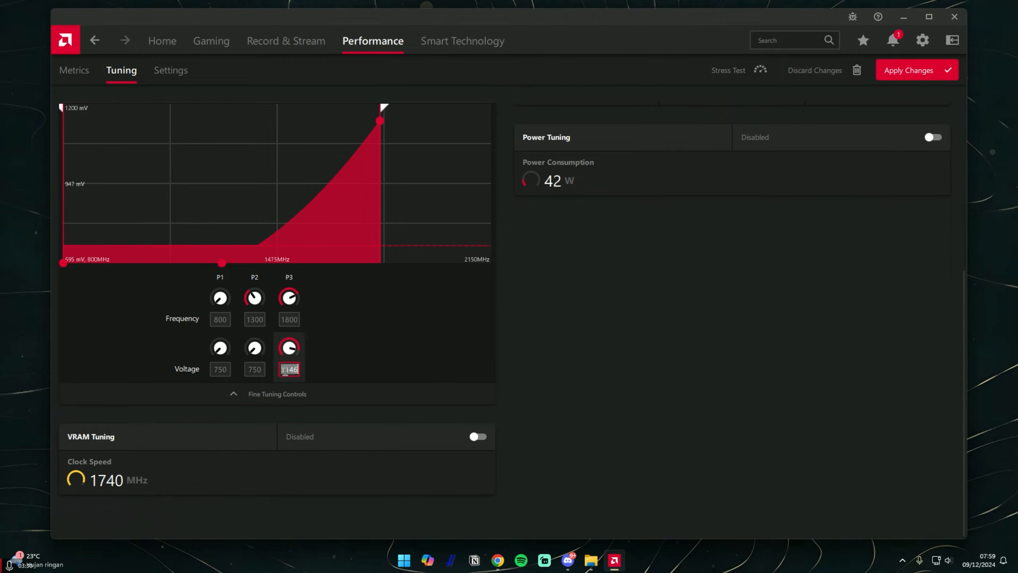
pyautogui.write('949')
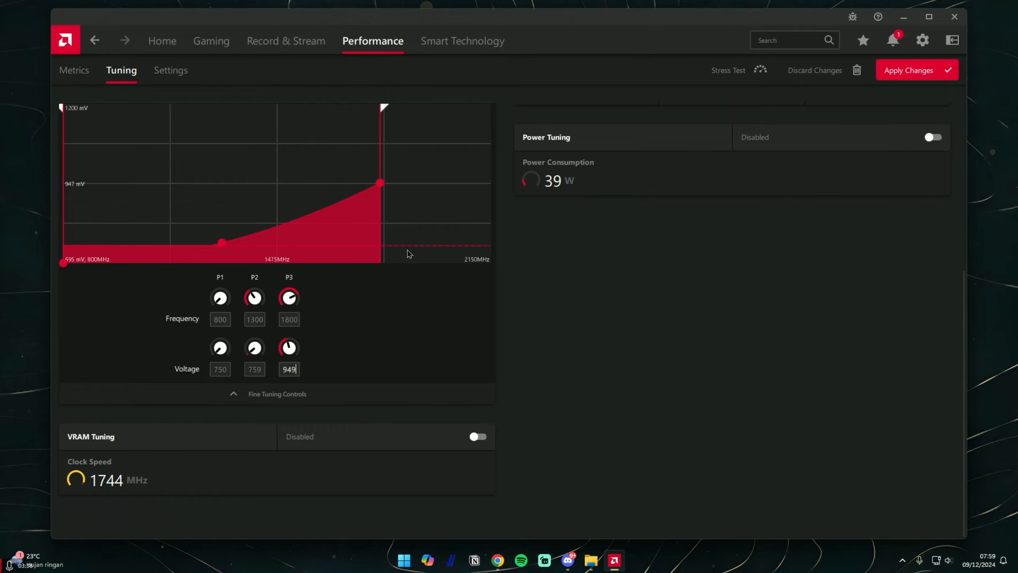
pyautogui.scroll(1, 411, 255)
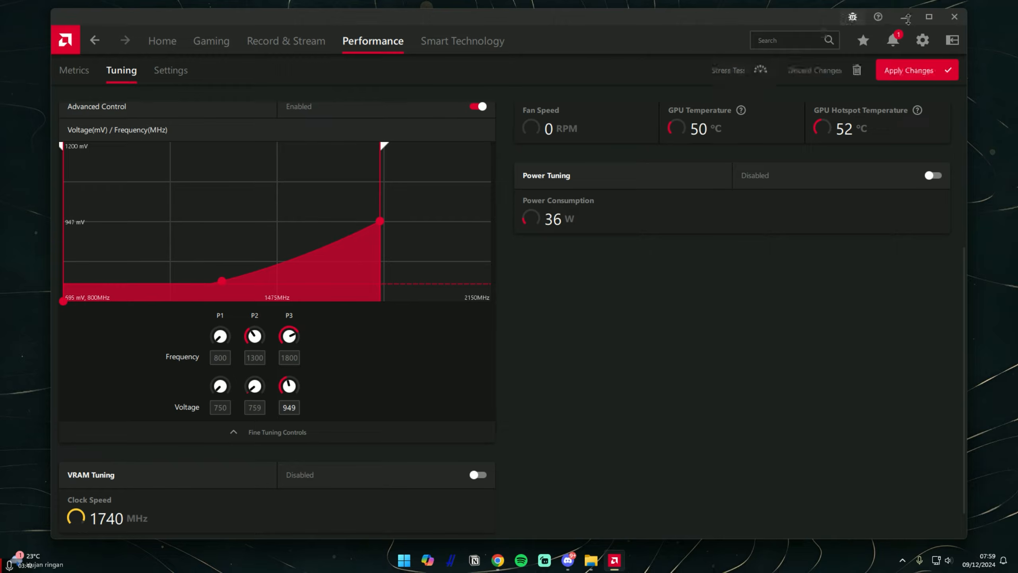
pyautogui.click(916, 70)
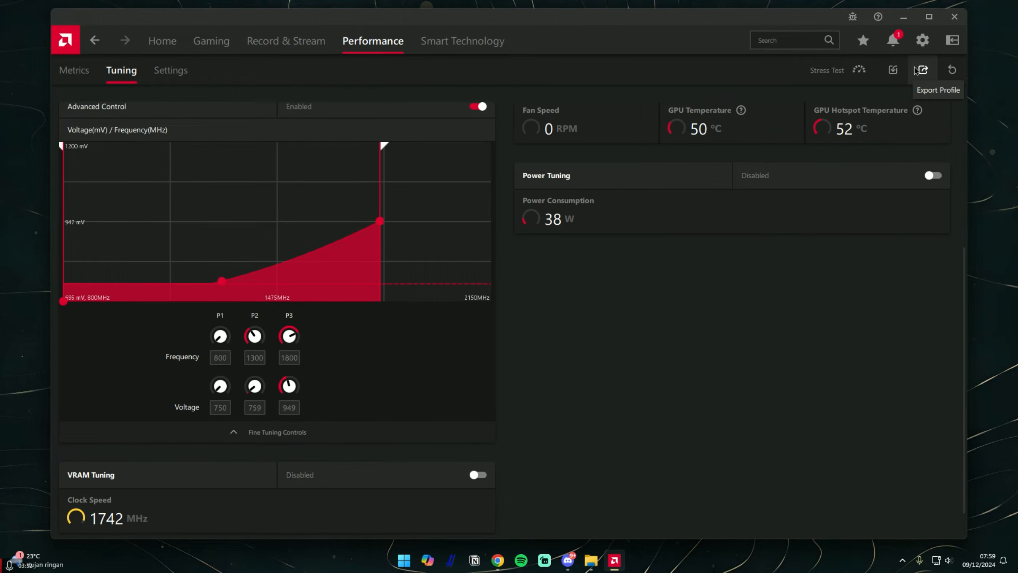
pyautogui.scroll(5, 739, 218)
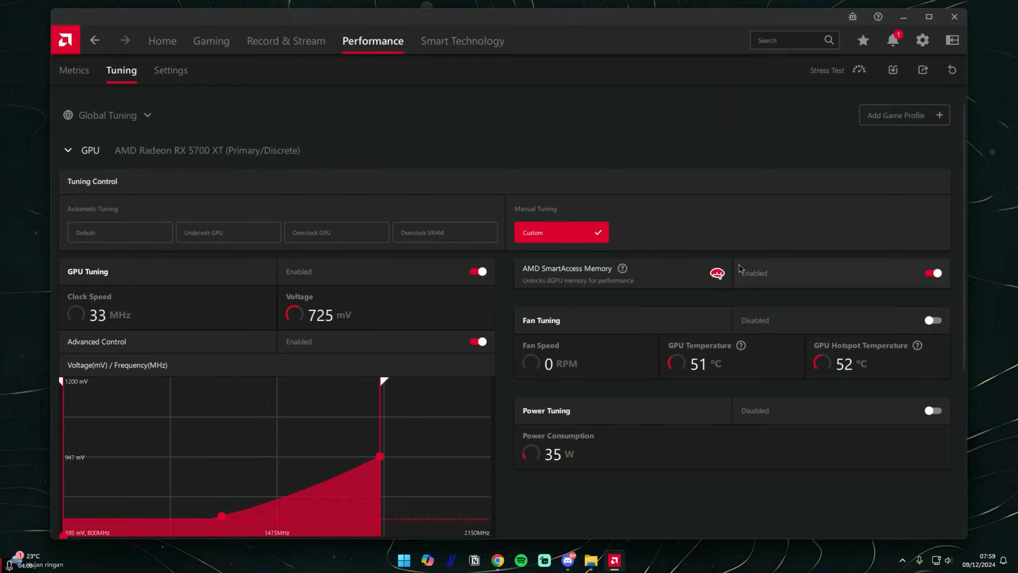
pyautogui.scroll(-1, 702, 196)
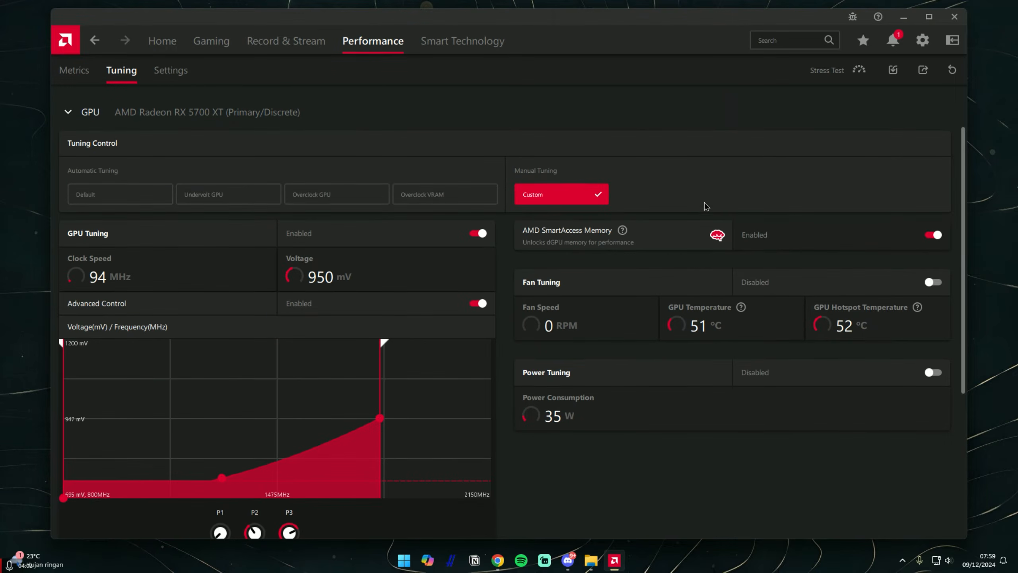
pyautogui.scroll(-4, 604, 435)
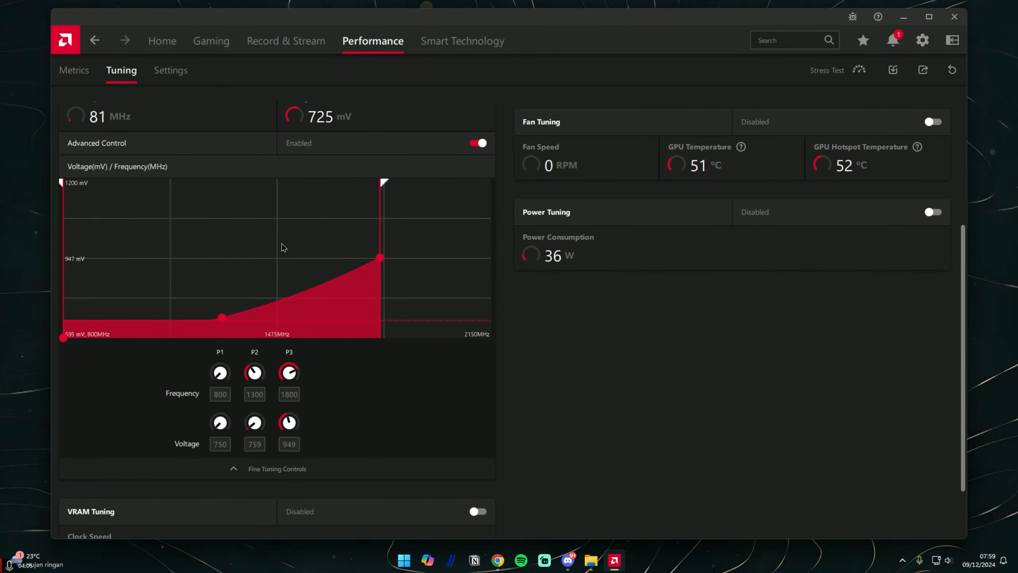
pyautogui.scroll(1, 282, 248)
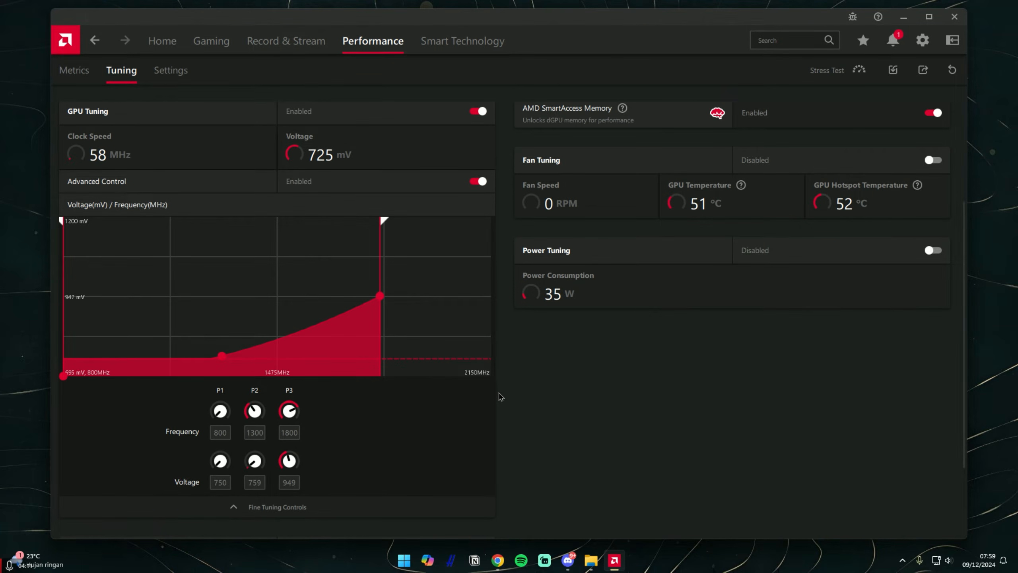
# Search Windows for "power", open the power plan selection in Power Options, and show the additional plans
pyautogui.press('super')
pyautogui.write('powe')
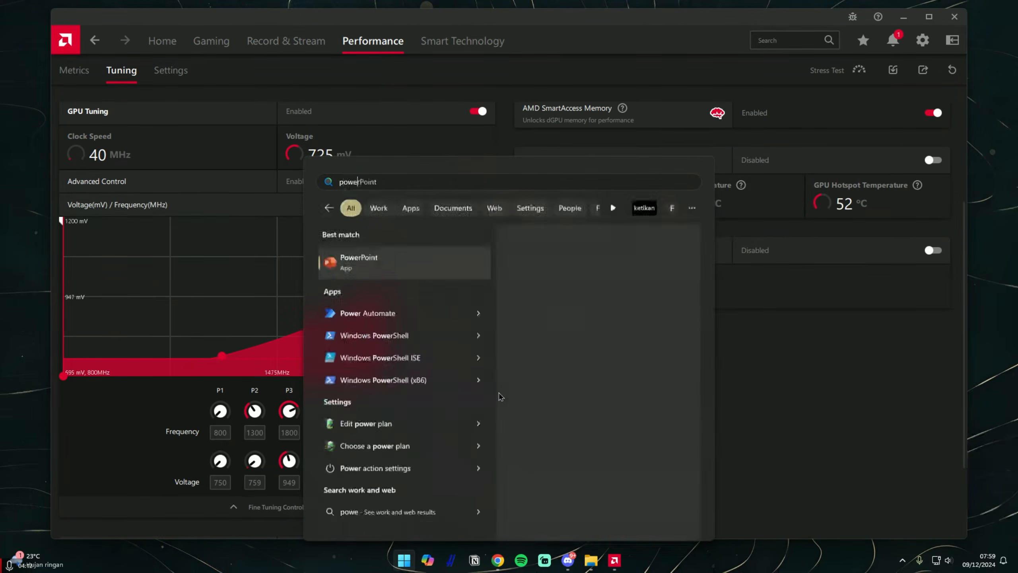
pyautogui.write('r')
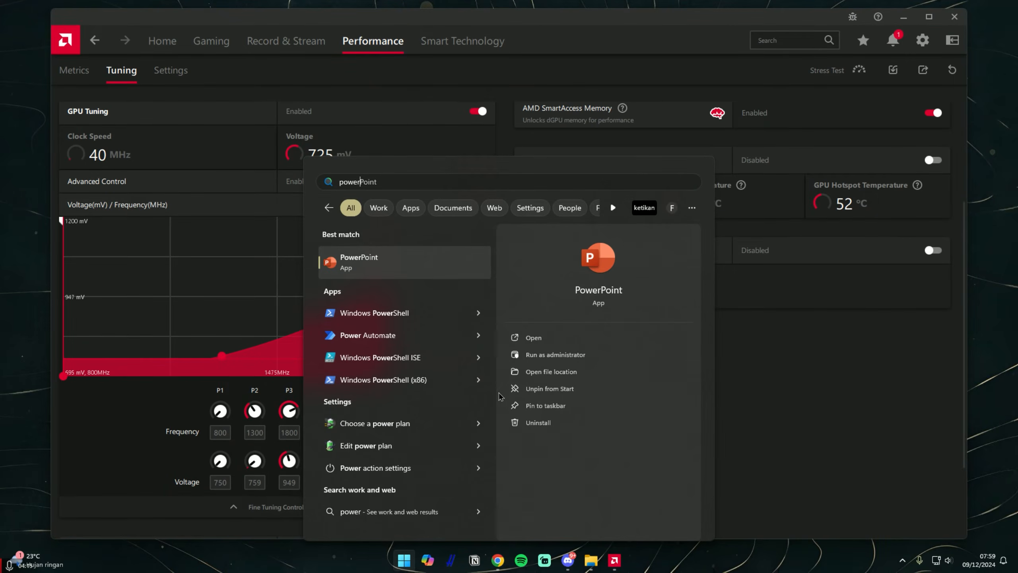
pyautogui.click(382, 424)
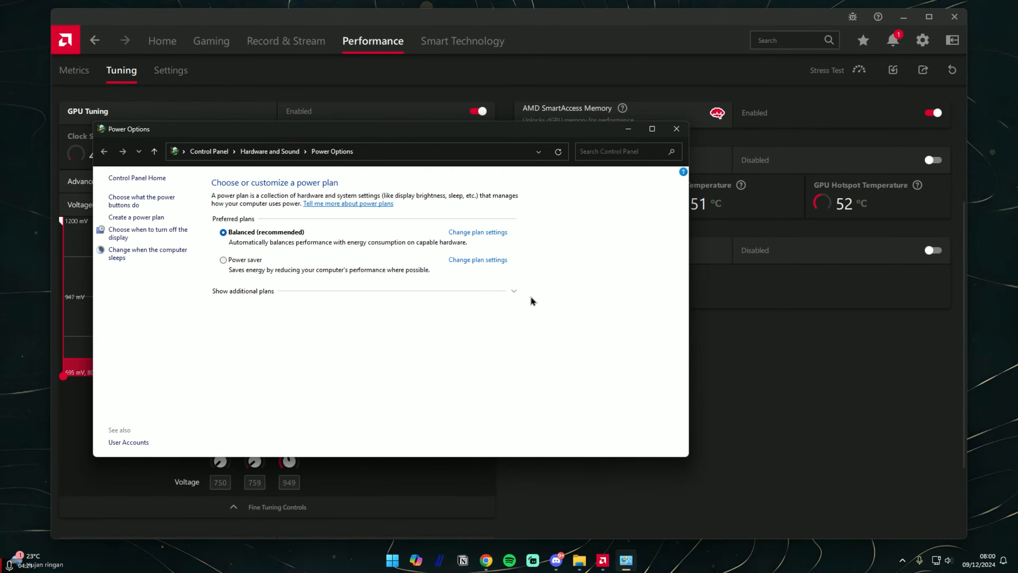
pyautogui.click(514, 292)
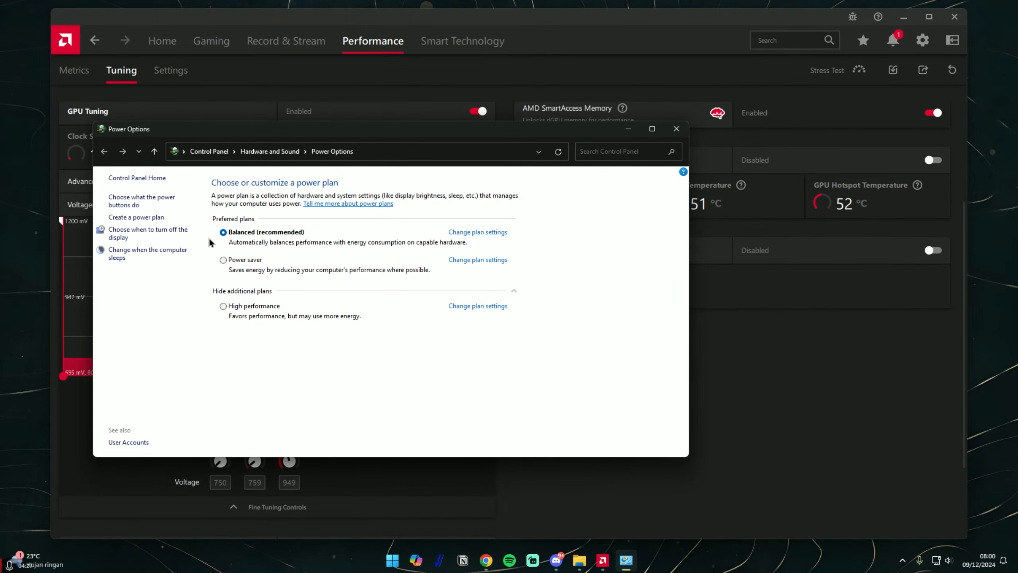
# Unlock the unavailable power button settings, turn off fast startup, and save the changes
pyautogui.click(164, 197)
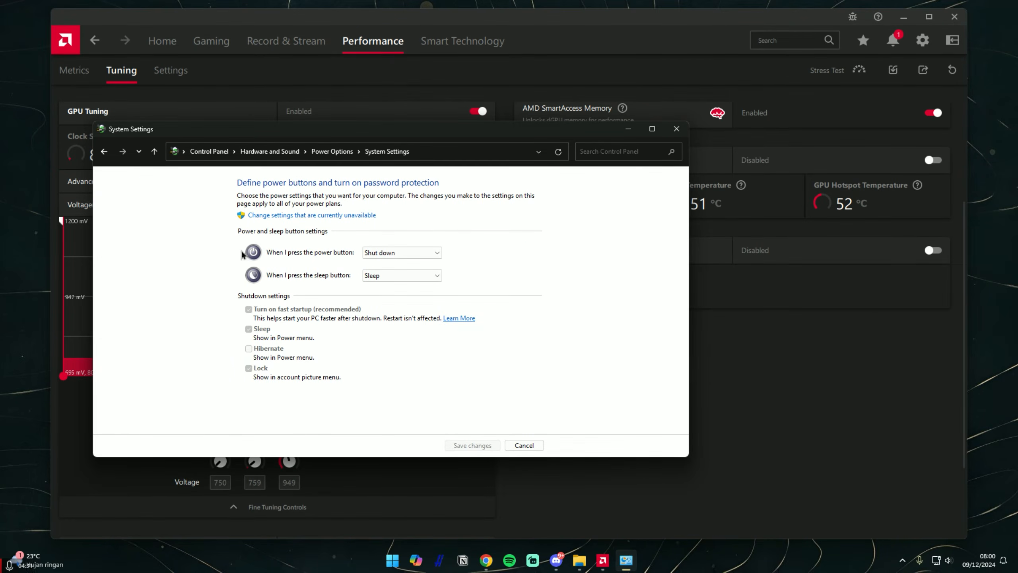
pyautogui.click(350, 220)
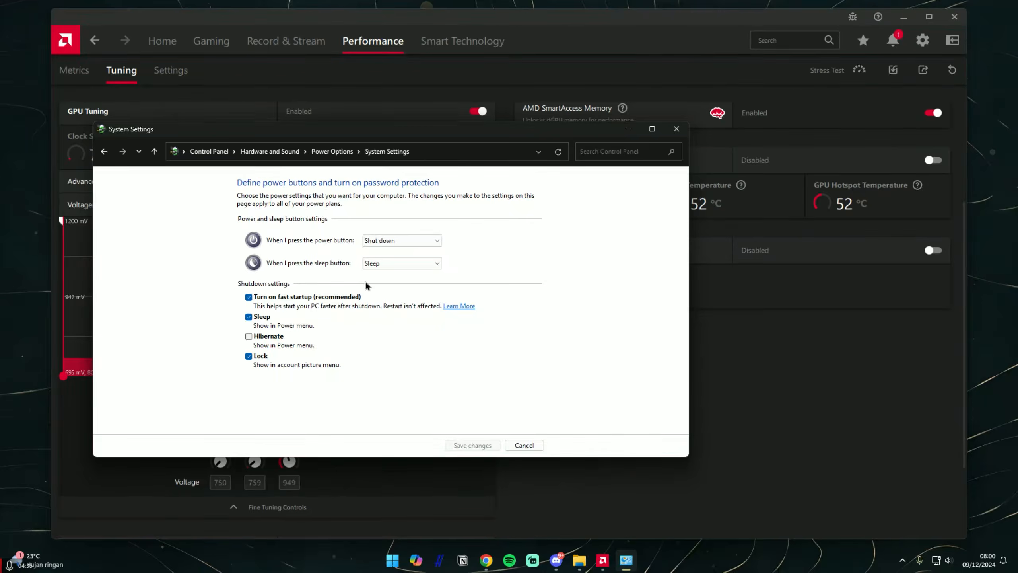
pyautogui.click(249, 298)
pyautogui.click(457, 444)
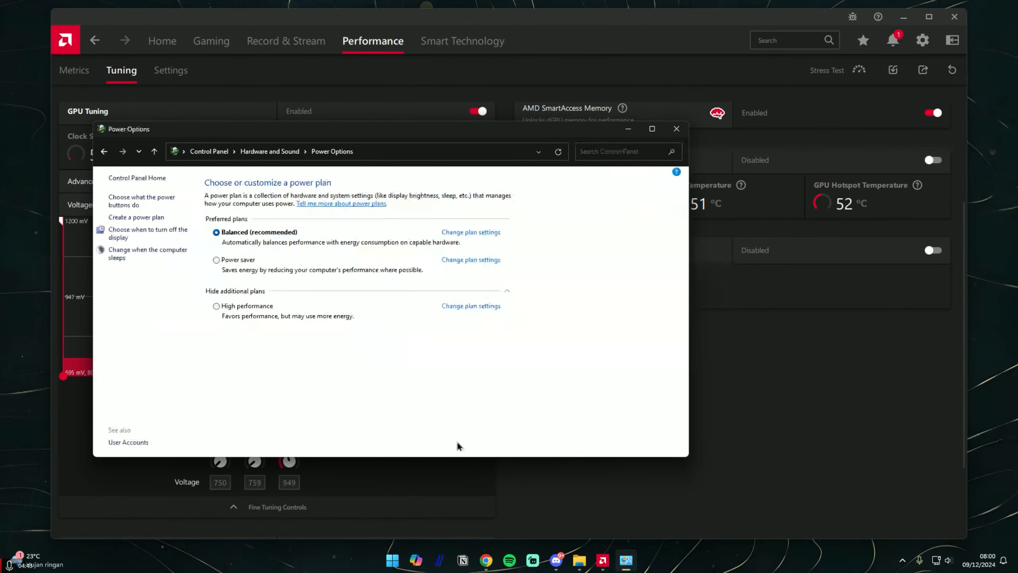